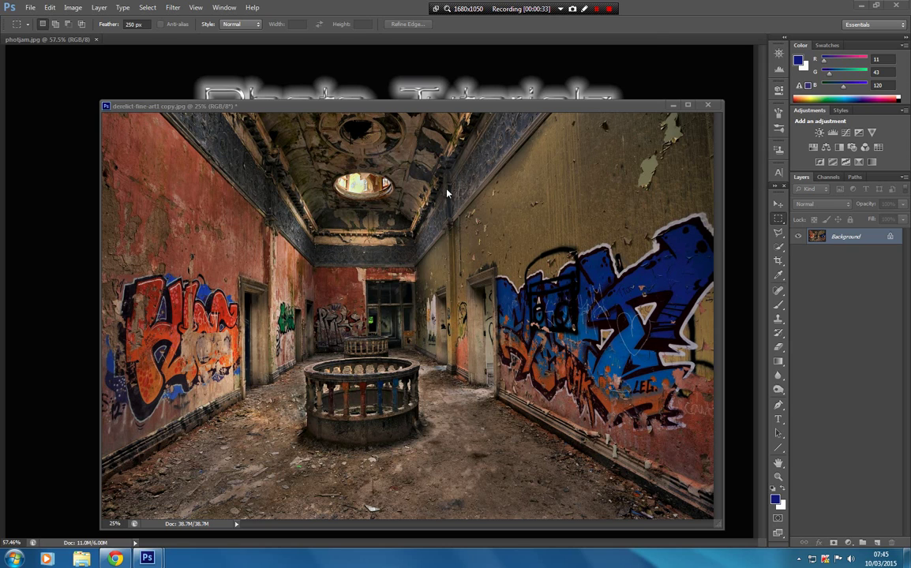
# Make the corridor photo active and switch to the Rectangular Marquee Tool
pyautogui.click(700, 202)
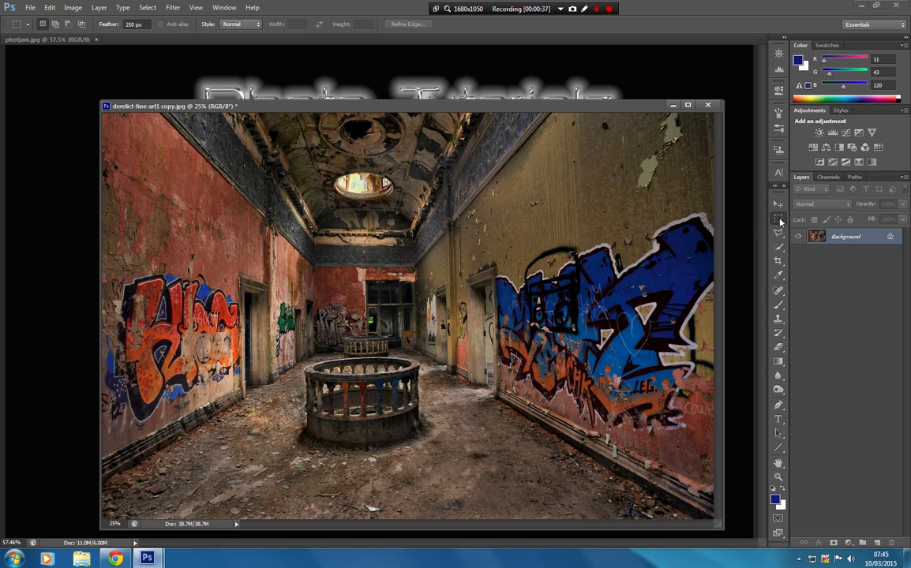
pyautogui.rightClick(780, 223)
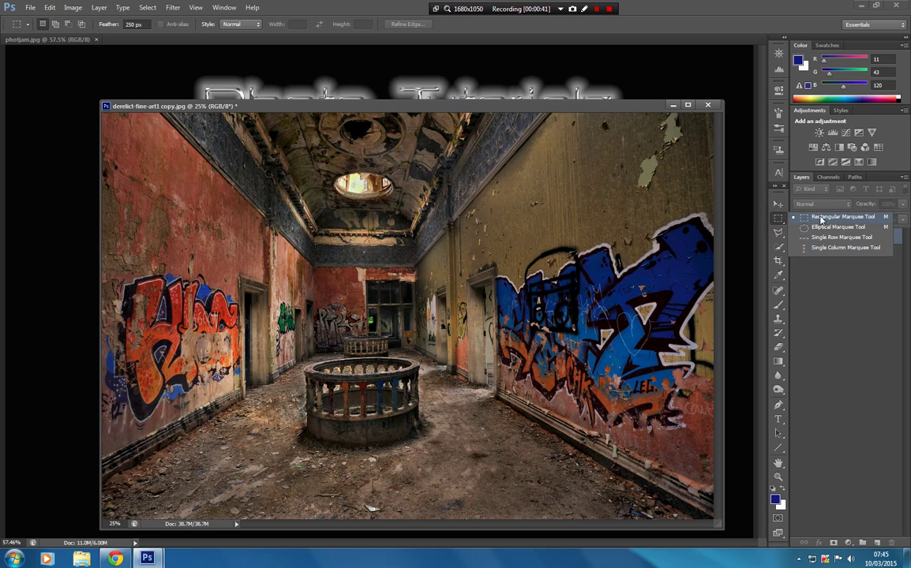
pyautogui.click(821, 219)
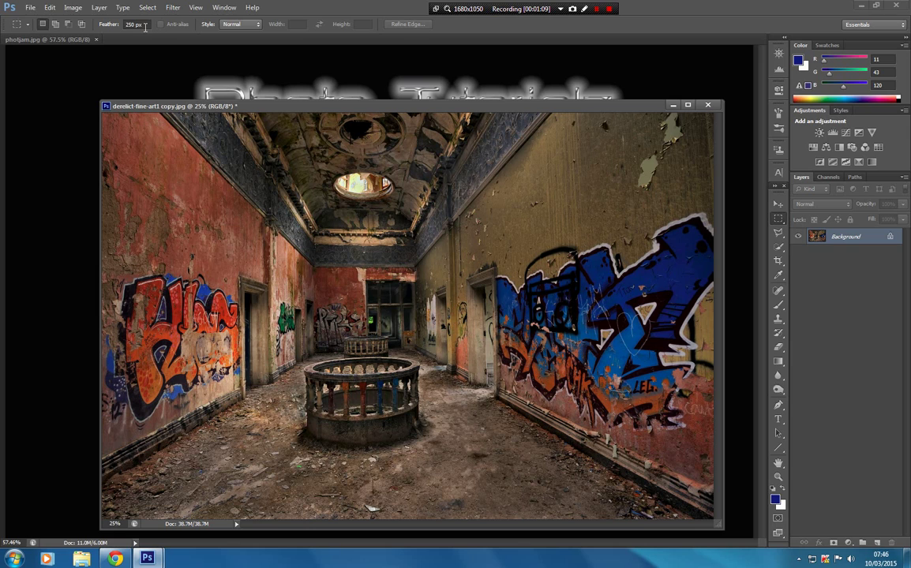
# Set the selection feather to 1 px and select a rectangle around the corridor's centre
pyautogui.click(144, 25)
pyautogui.press('BackSpace')
pyautogui.press('Return')
pyautogui.moveTo(194, 184); pyautogui.dragTo(499, 388)
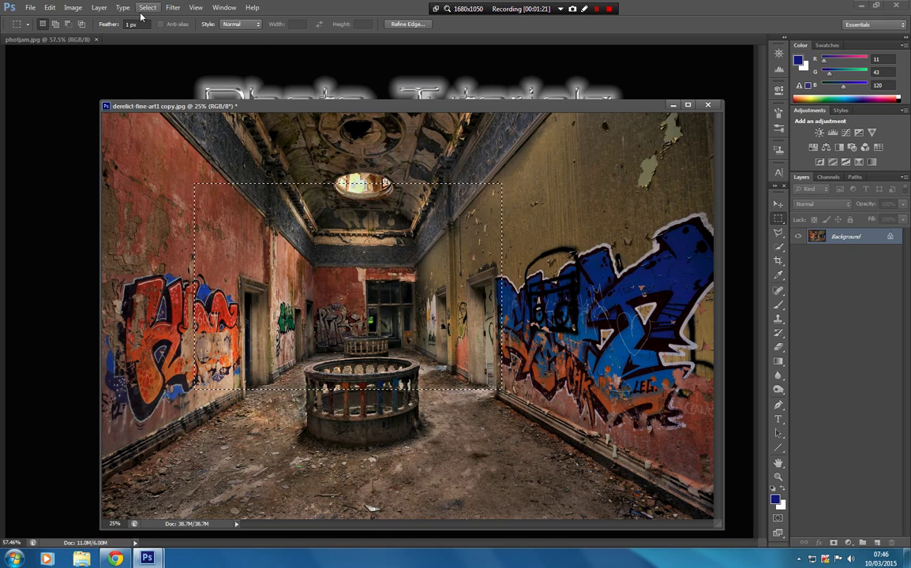
# Apply a black-to-white Gradient Map to the rectangle, then deselect
pyautogui.click(74, 8)
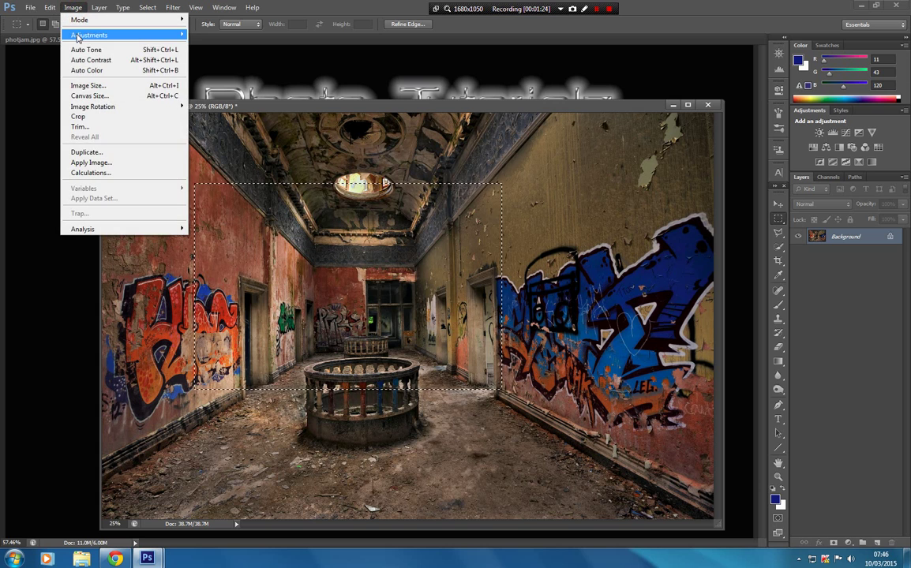
pyautogui.moveTo(88, 35)
pyautogui.click(214, 190)
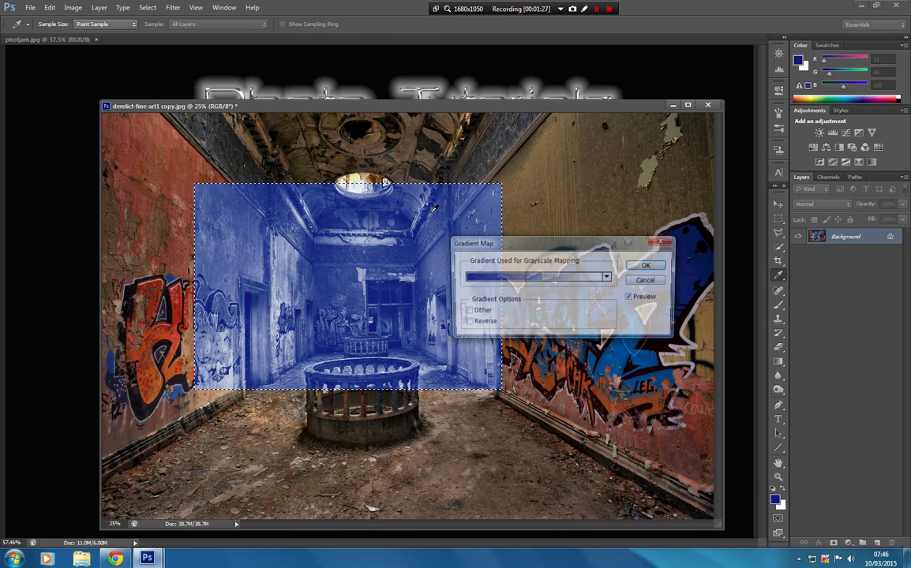
pyautogui.click(607, 278)
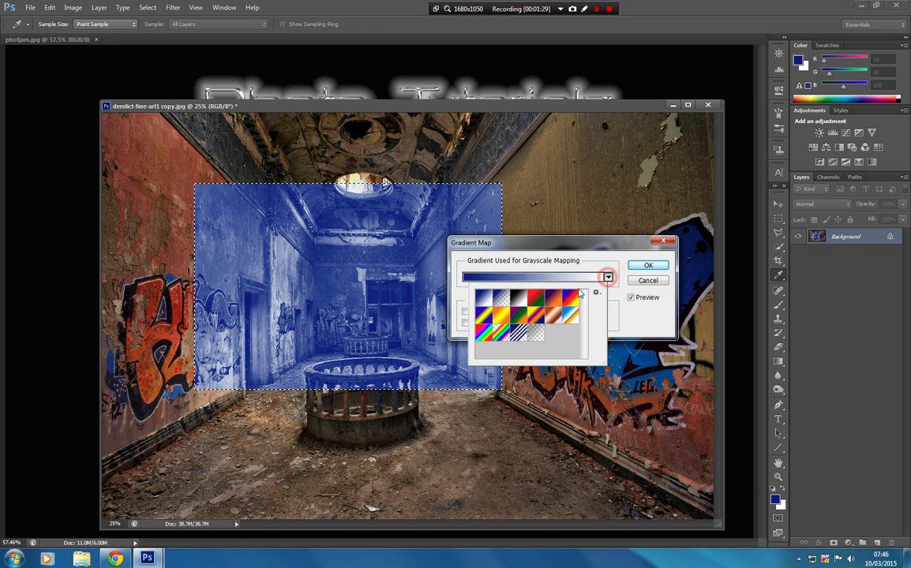
pyautogui.click(526, 304)
pyautogui.click(634, 267)
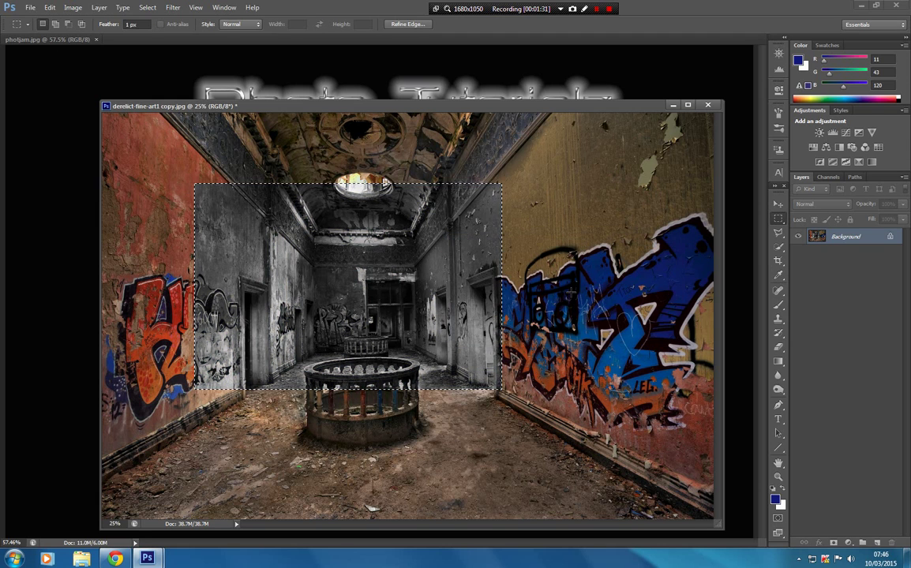
pyautogui.rightClick(548, 223)
pyautogui.click(561, 234)
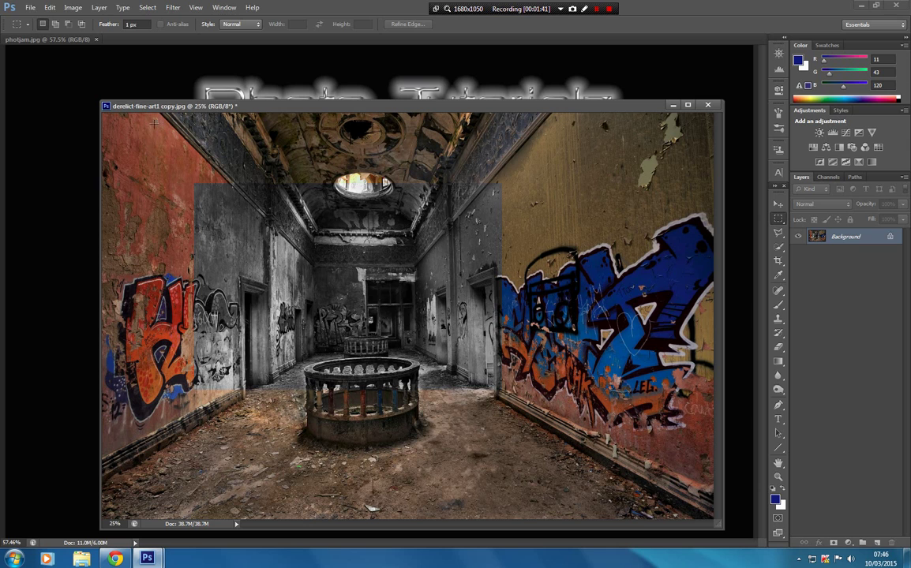
# Undo Deselect, then in History revert before the Gradient Map and delete the Rectangular Marquee state
pyautogui.click(49, 8)
pyautogui.click(55, 20)
pyautogui.click(224, 7)
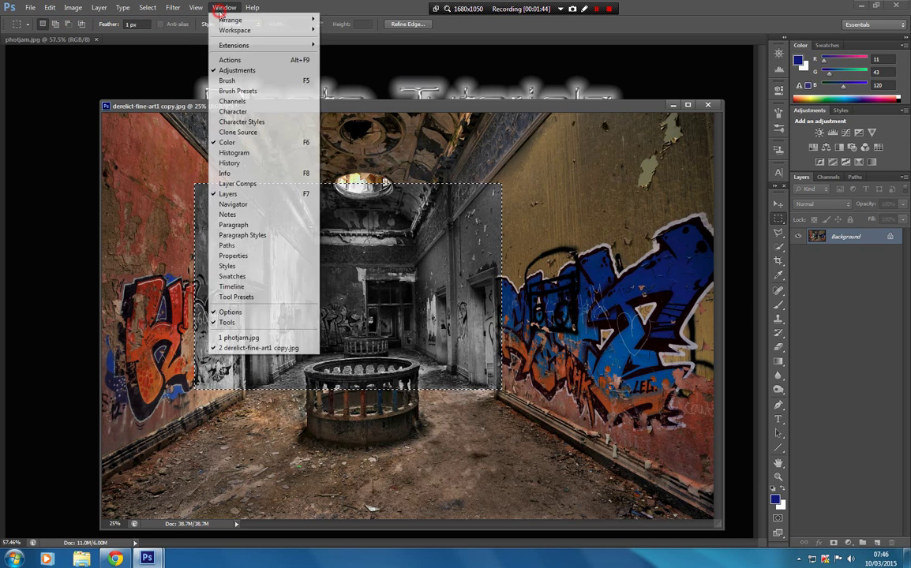
pyautogui.click(235, 164)
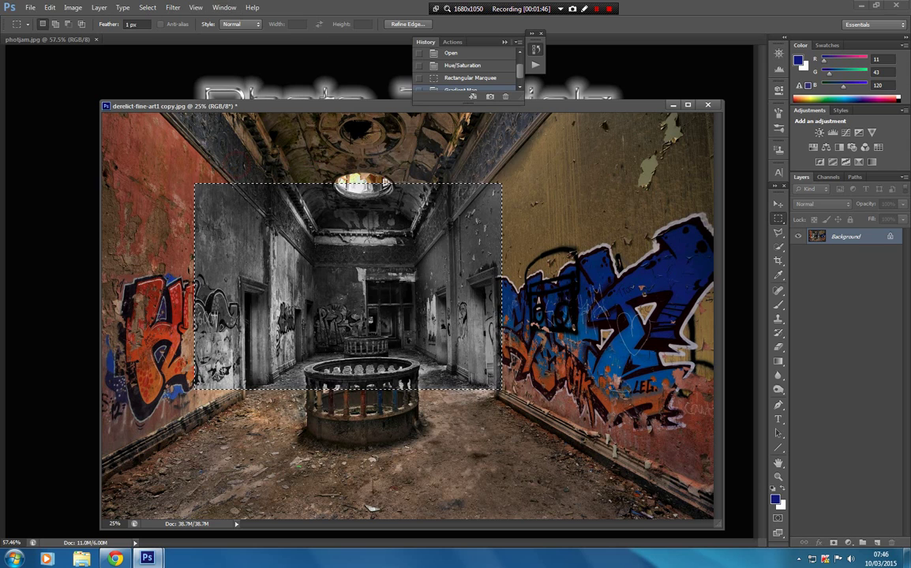
pyautogui.rightClick(505, 78)
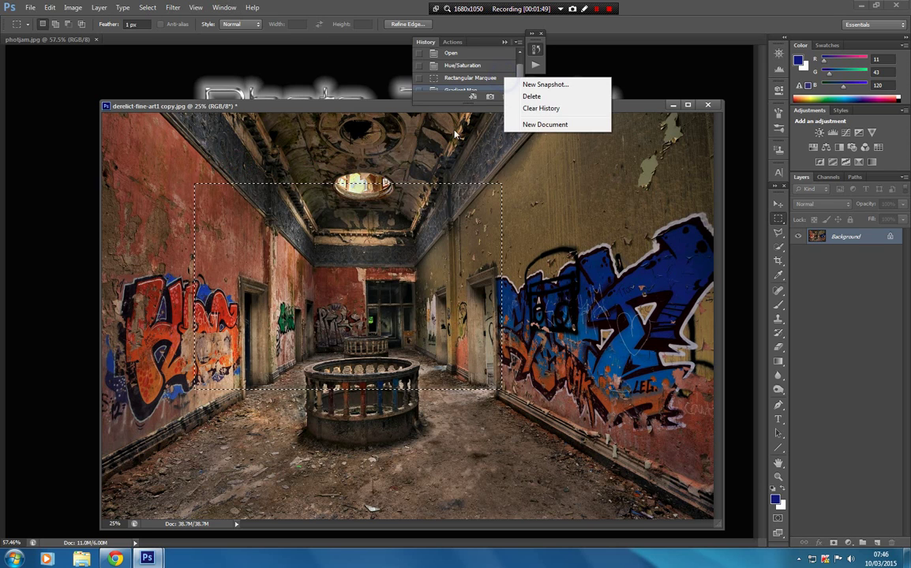
pyautogui.click(534, 96)
pyautogui.click(411, 211)
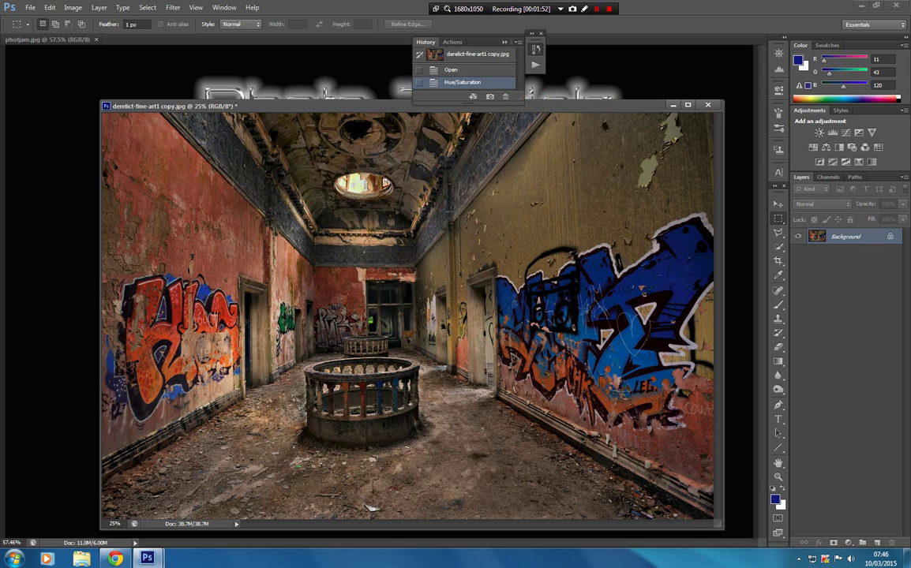
pyautogui.click(540, 33)
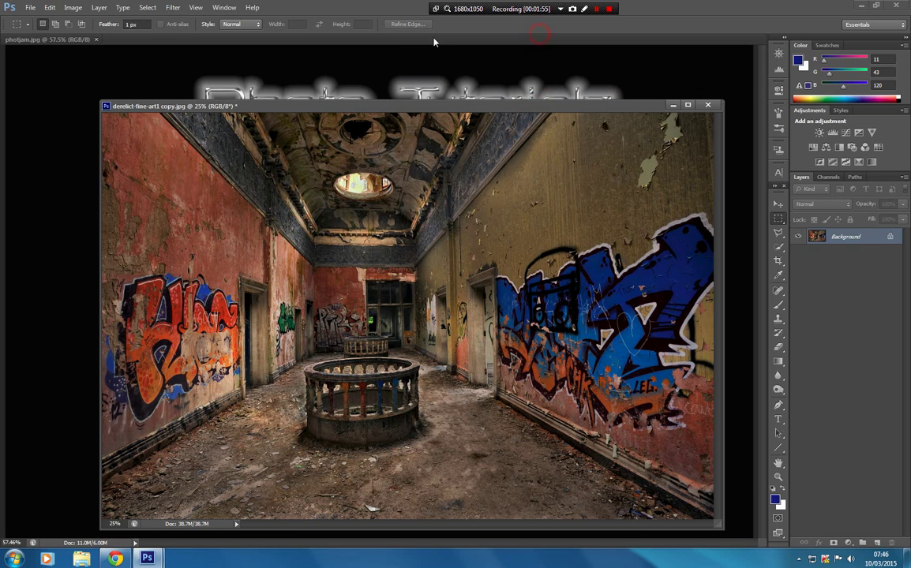
pyautogui.click(142, 25)
# Change the Feather value in the options bar to 250 px
pyautogui.doubleClick(139, 26)
pyautogui.write('250')
pyautogui.press('Return')
# Drag a large rectangle from the left graffiti to the right wall across the centre
pyautogui.moveTo(201, 188); pyautogui.dragTo(616, 442)
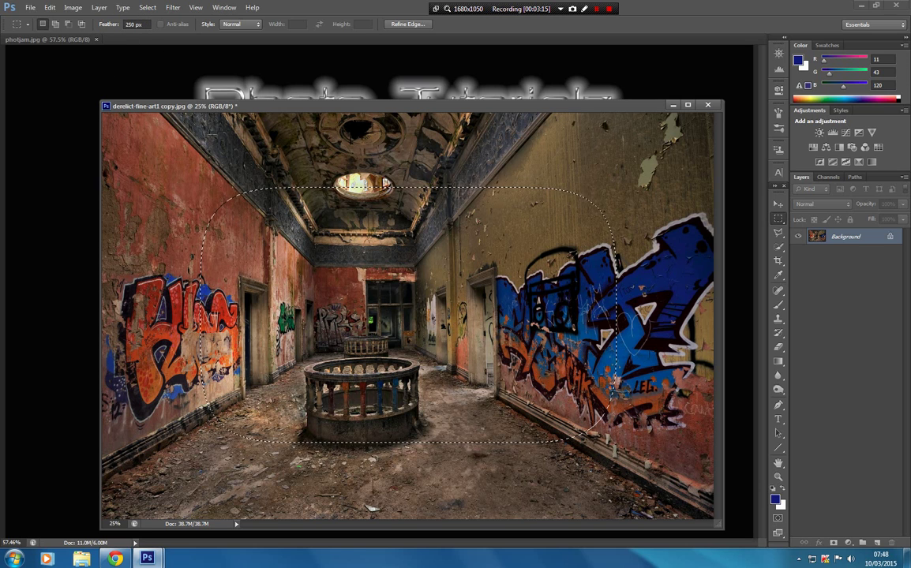
# Invert the selection with Select > Inverse so the photo's outer edges are selected
pyautogui.click(150, 8)
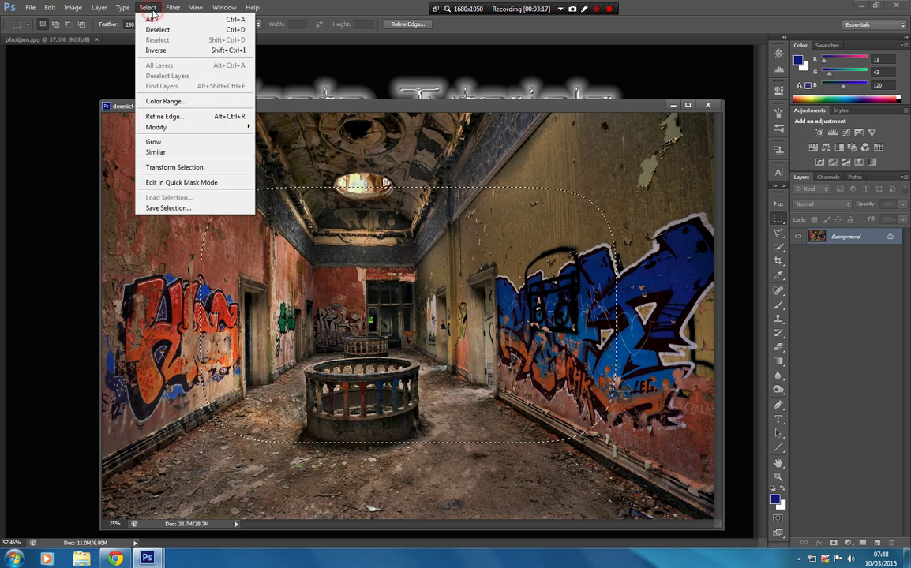
pyautogui.click(155, 51)
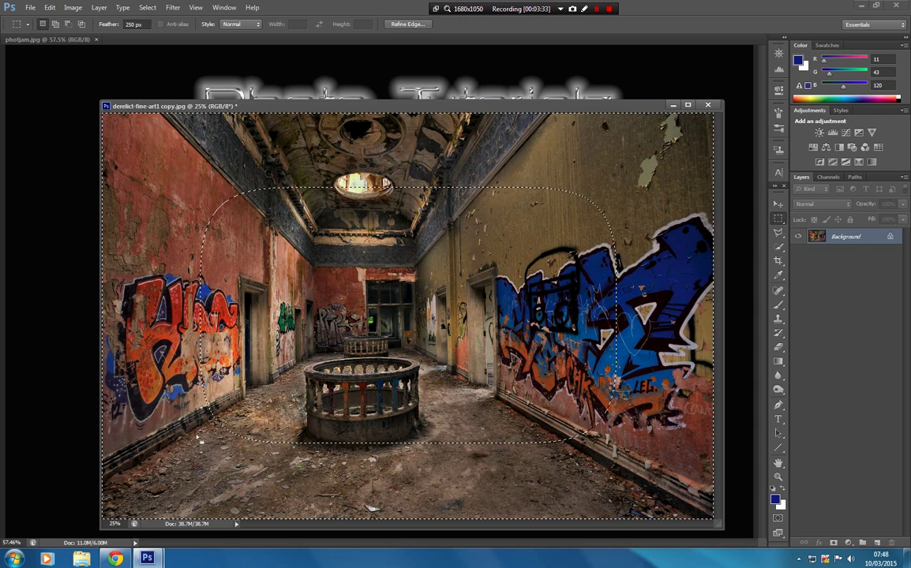
pyautogui.click(68, 24)
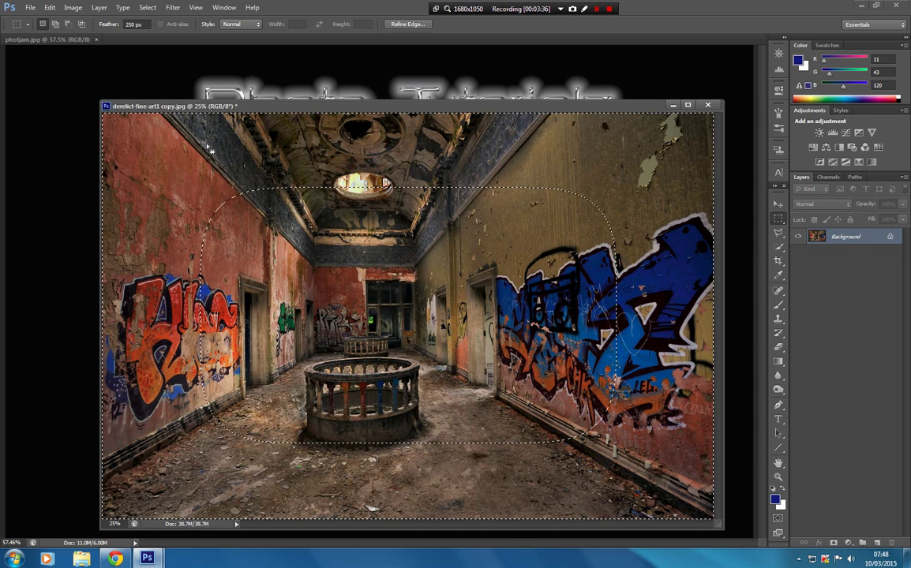
# Open Gradient Map on the edges and preview presets like copper, spectrum and Violet, Orange
pyautogui.click(75, 9)
pyautogui.moveTo(75, 35)
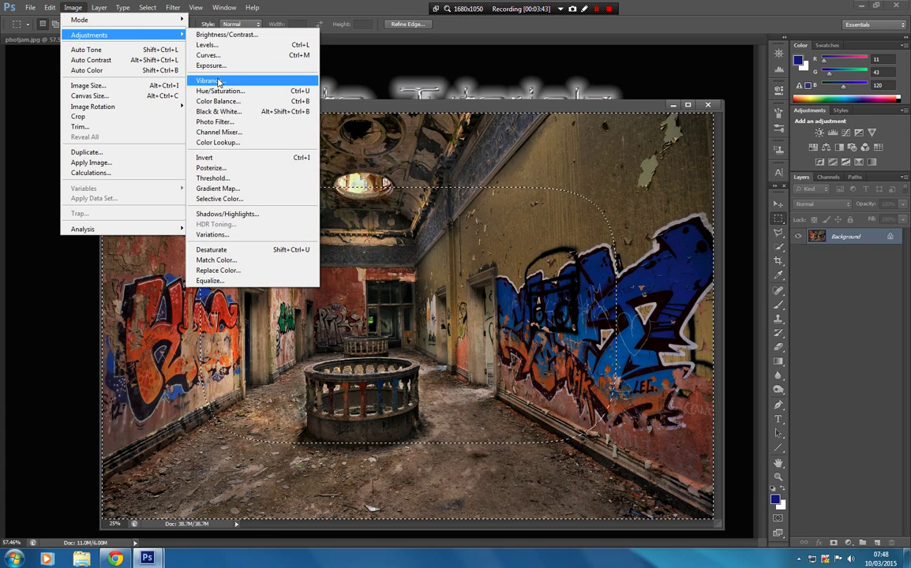
pyautogui.click(226, 188)
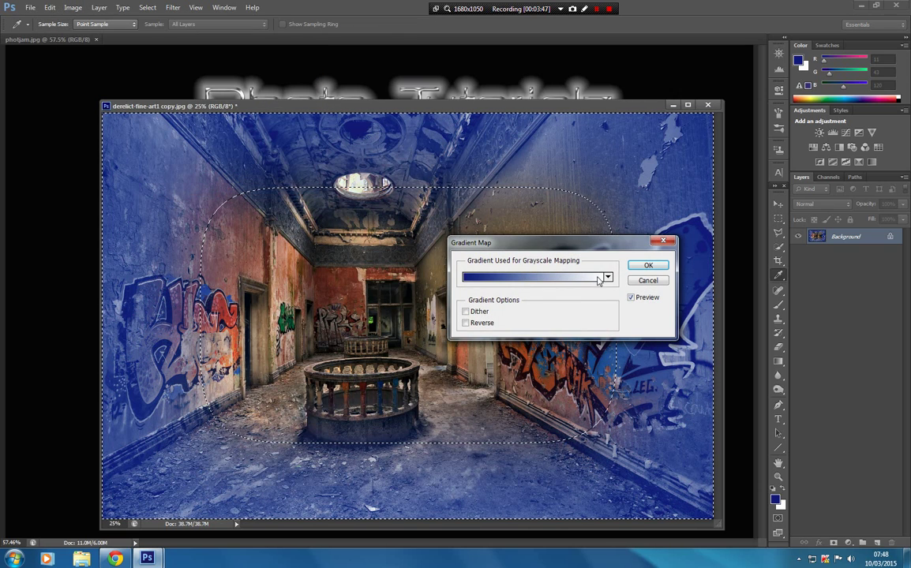
pyautogui.click(607, 277)
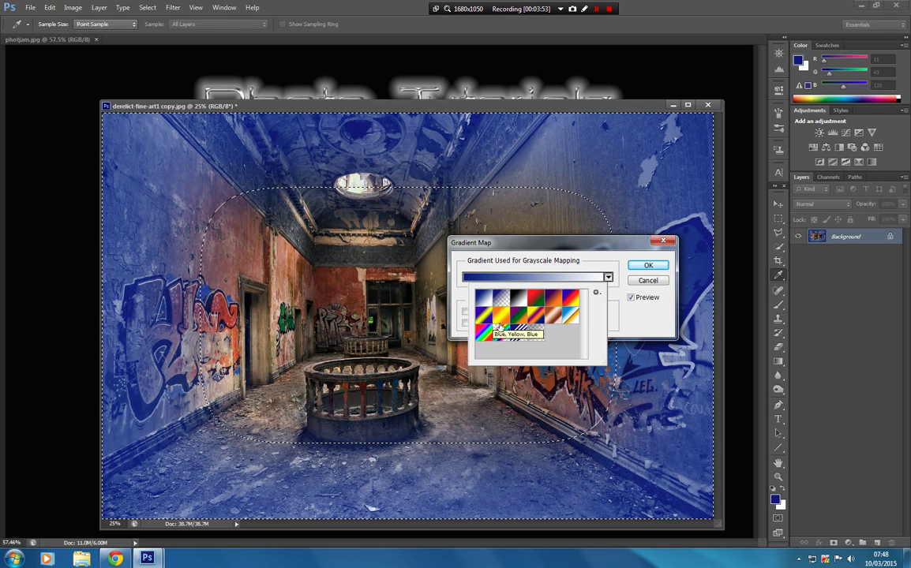
pyautogui.click(553, 318)
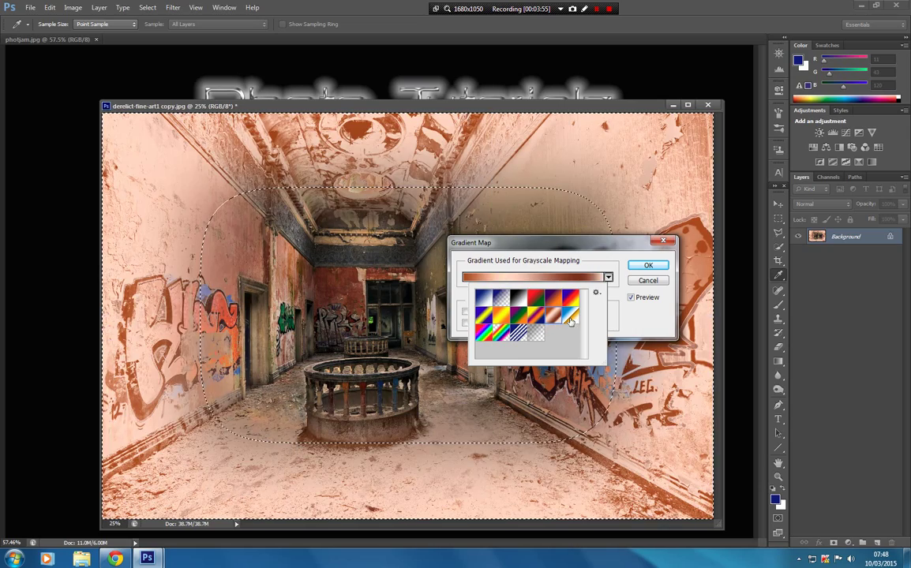
pyautogui.click(571, 318)
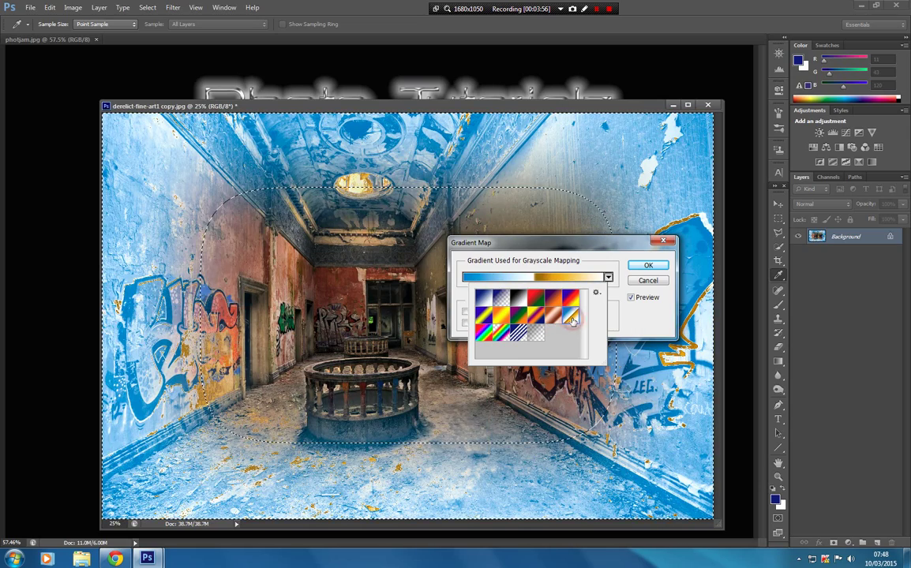
pyautogui.click(517, 334)
pyautogui.click(500, 335)
pyautogui.click(482, 336)
pyautogui.click(483, 316)
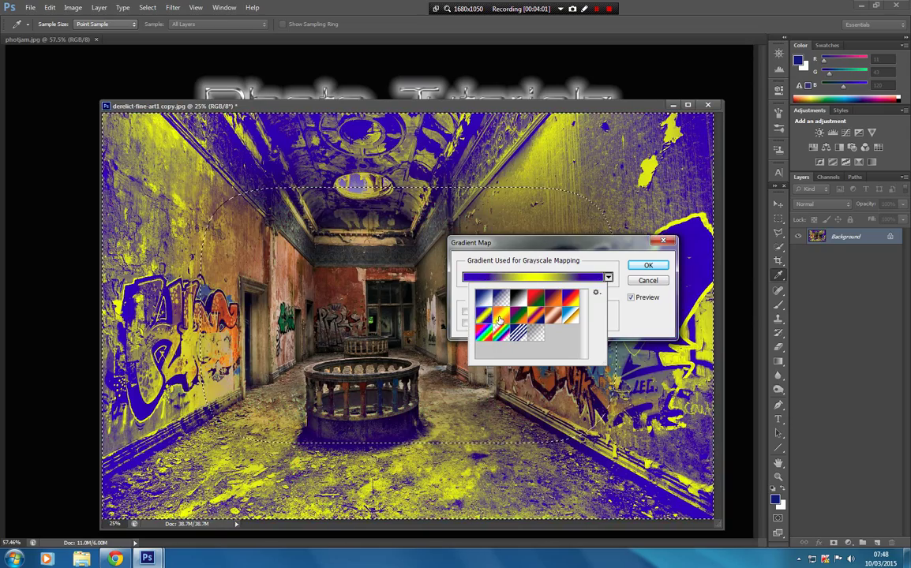
pyautogui.click(500, 316)
pyautogui.click(535, 315)
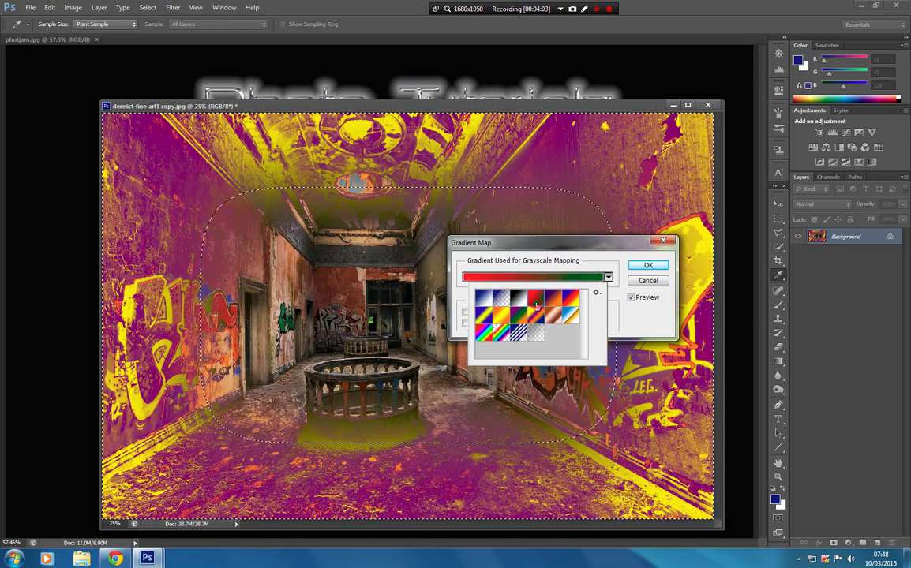
pyautogui.click(553, 301)
pyautogui.click(571, 301)
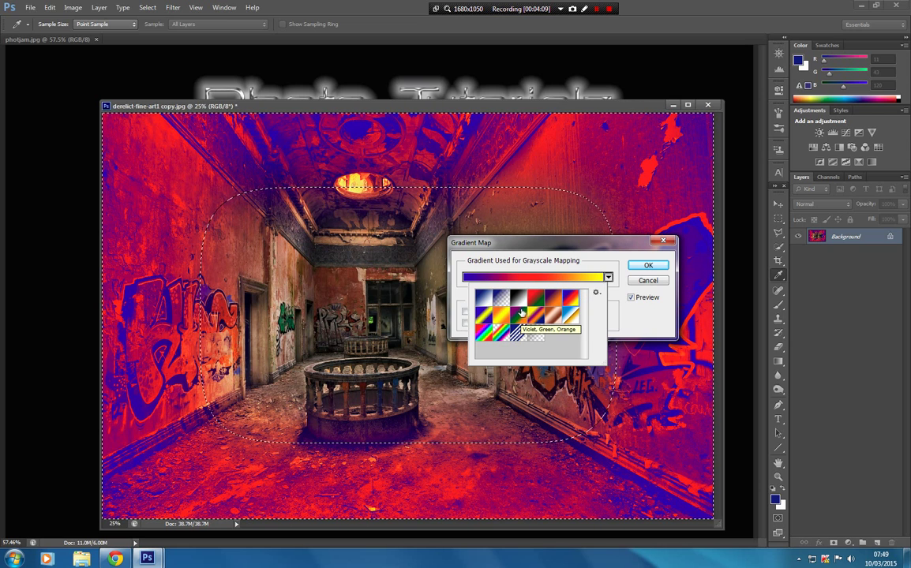
# Apply the Black, White gradient to the edges and deselect
pyautogui.click(522, 301)
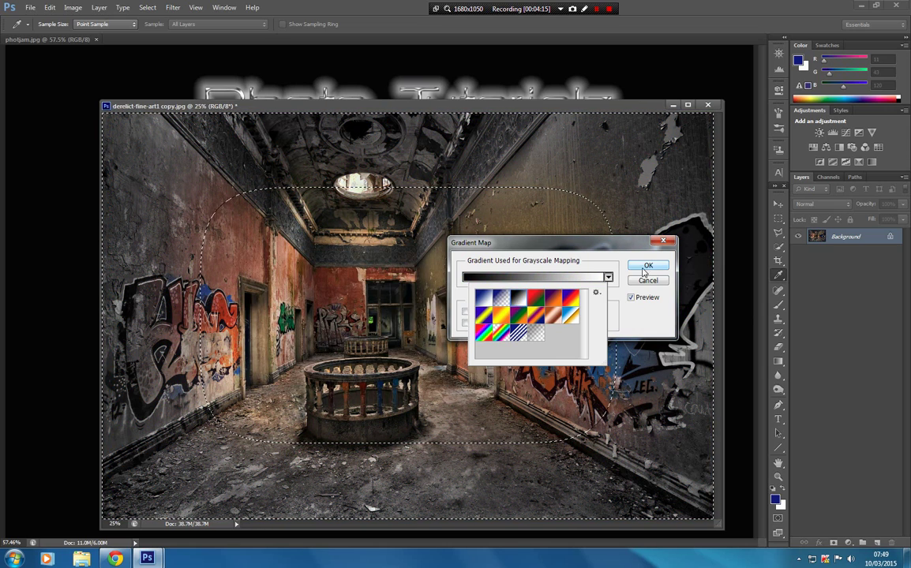
pyautogui.press('Escape')
pyautogui.press('Escape')
pyautogui.rightClick(487, 279)
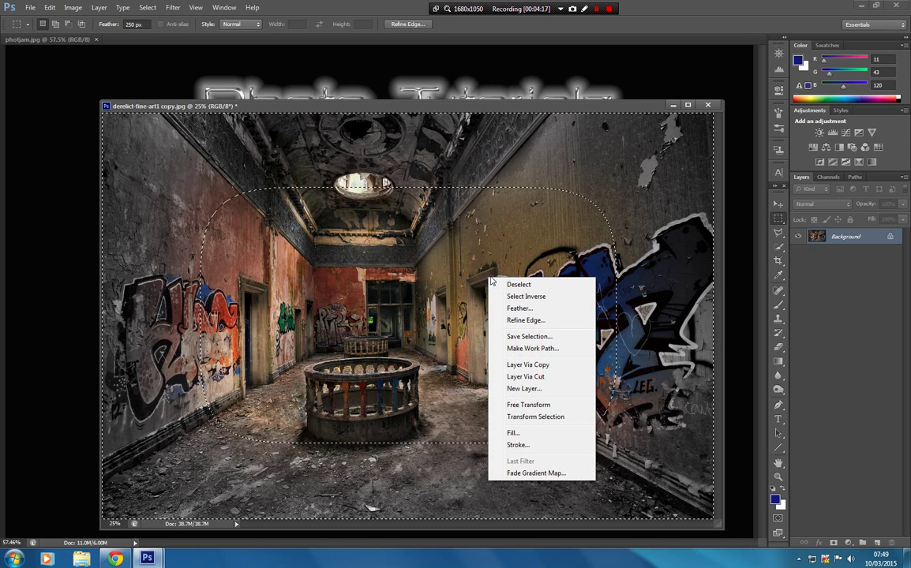
pyautogui.click(514, 285)
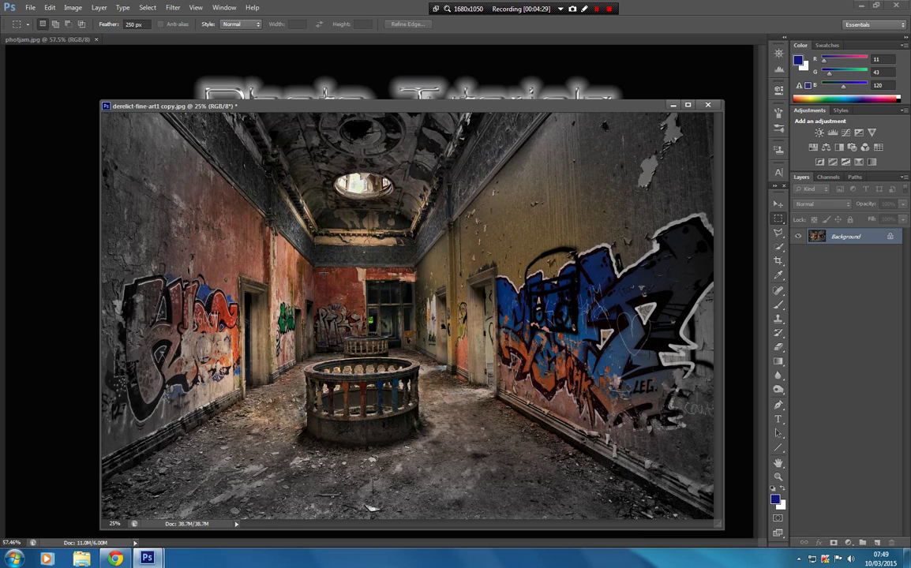
# Drag a 250 px feathered ellipse around the far doorway at the corridor's end
pyautogui.moveTo(324, 273); pyautogui.dragTo(464, 346)
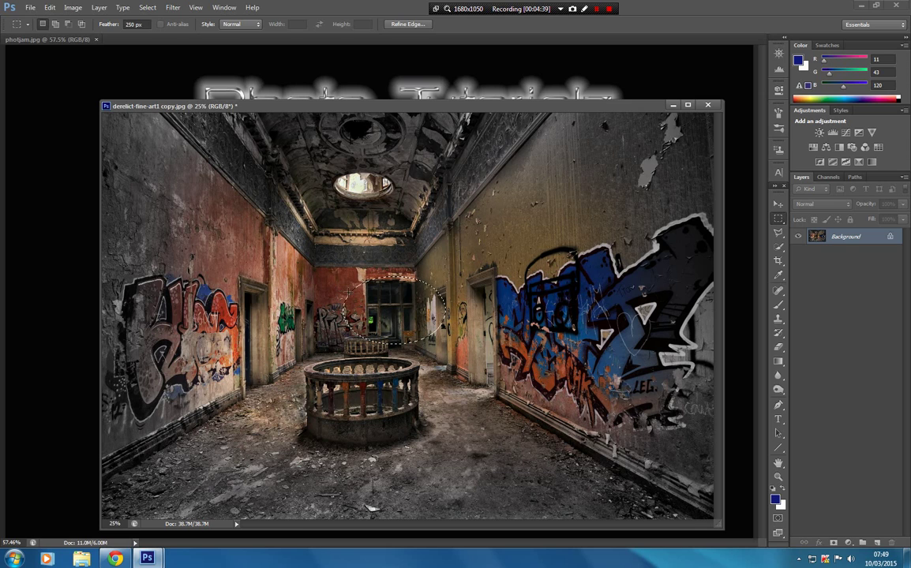
# Apply a Black, White Gradient Map to the doorway oval, then deselect
pyautogui.click(72, 7)
pyautogui.click(78, 36)
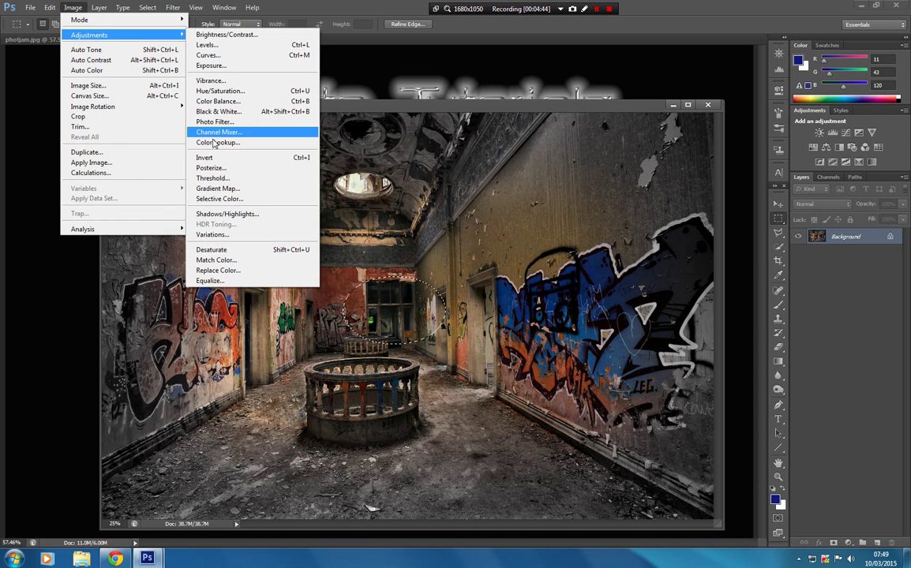
pyautogui.click(208, 188)
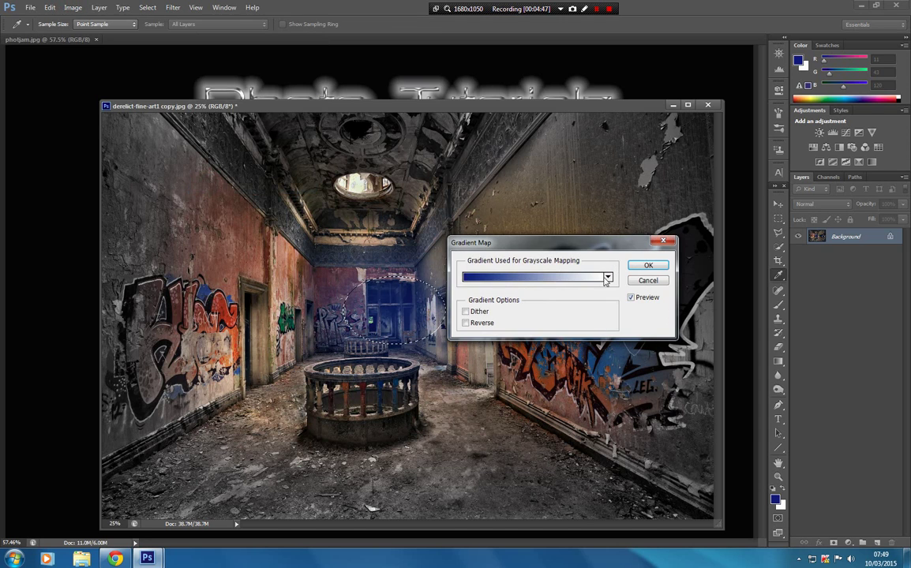
pyautogui.click(607, 277)
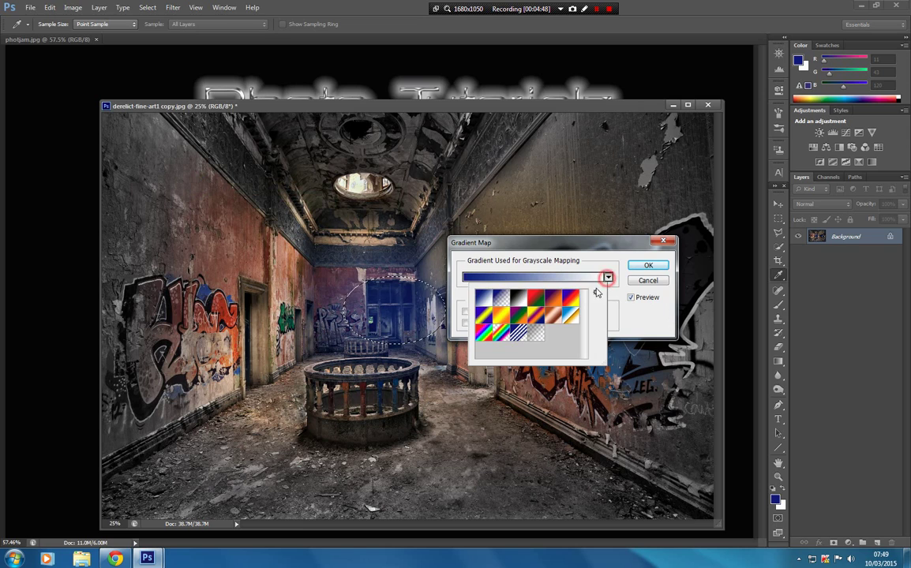
pyautogui.click(522, 304)
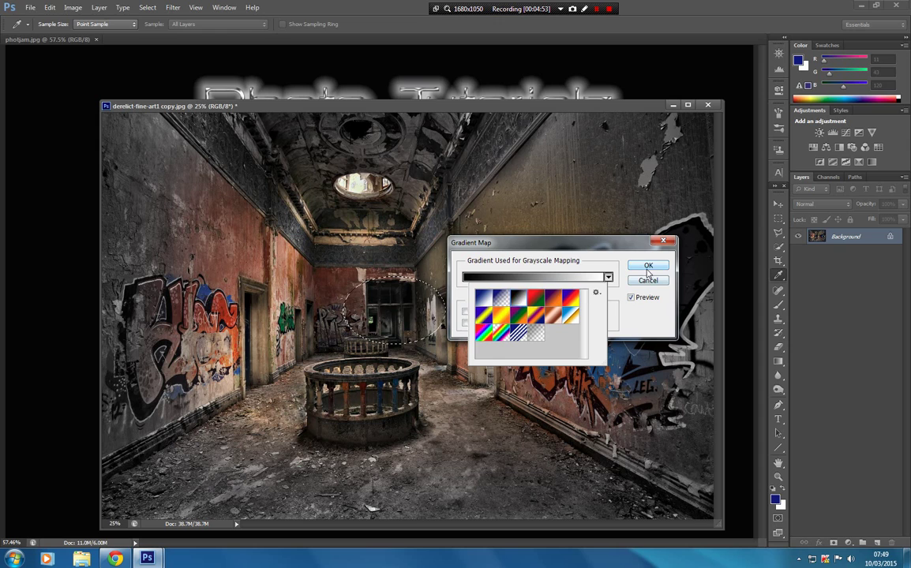
pyautogui.press('Return')
pyautogui.press('Return')
pyautogui.press('m')
pyautogui.rightClick(574, 204)
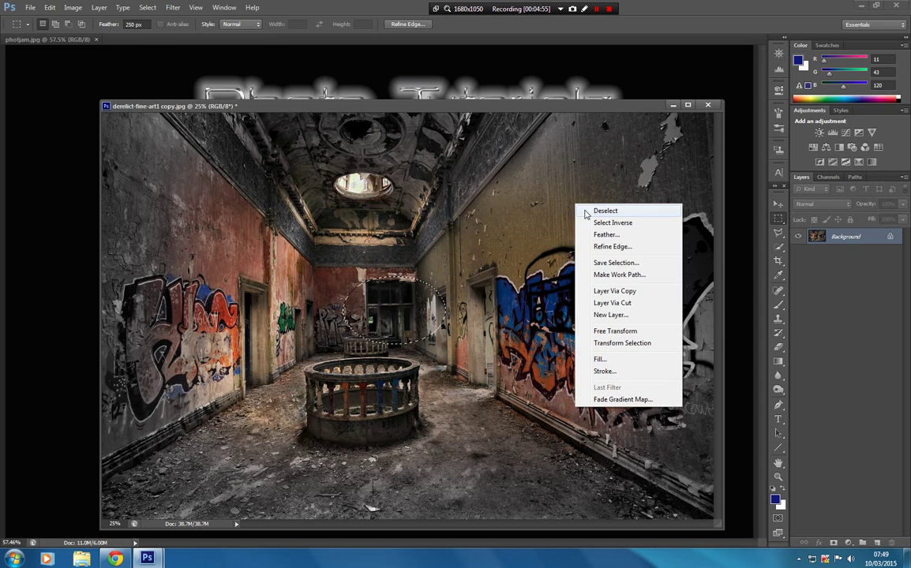
pyautogui.click(587, 209)
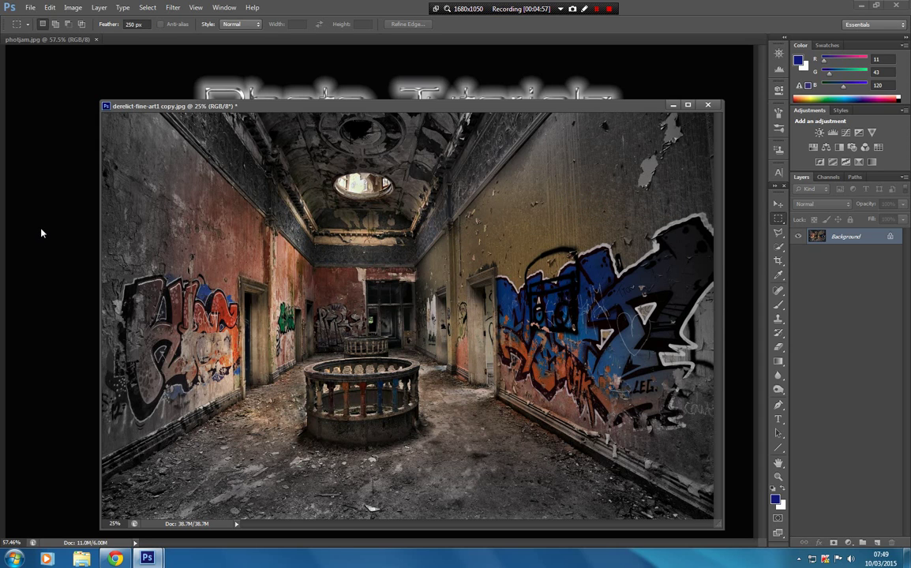